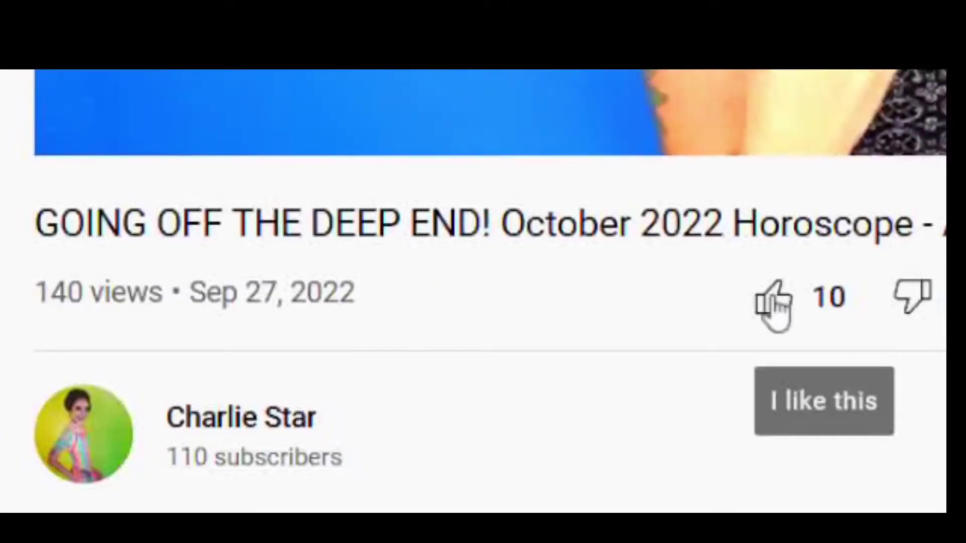
- Like the October 2022 Horoscope video, subscribe to the channel, and enable All notifications
left_click(774, 300)
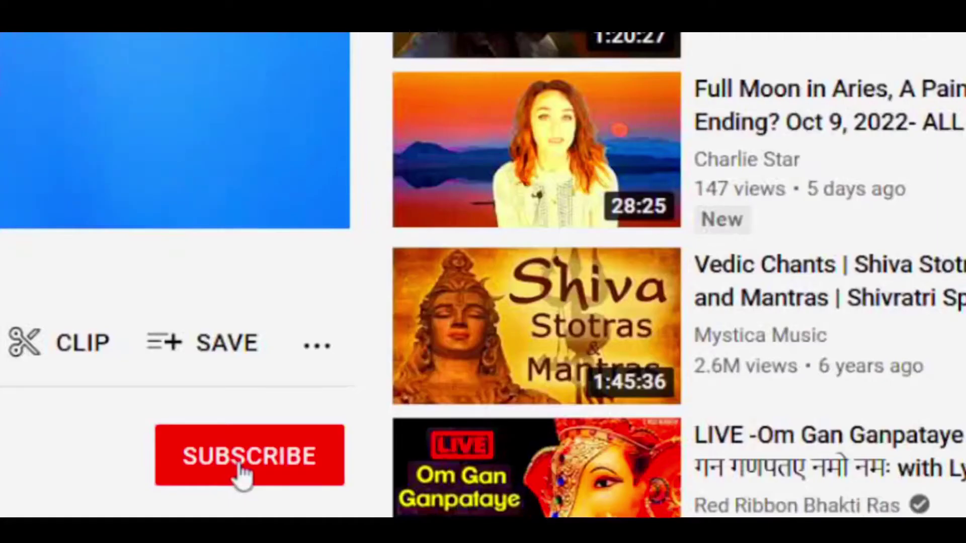
left_click(240, 473)
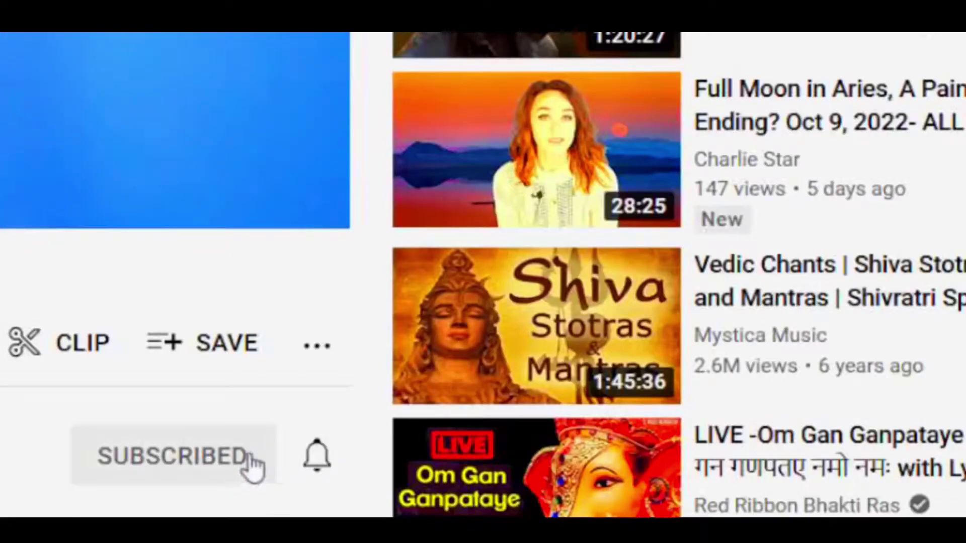
left_click(318, 459)
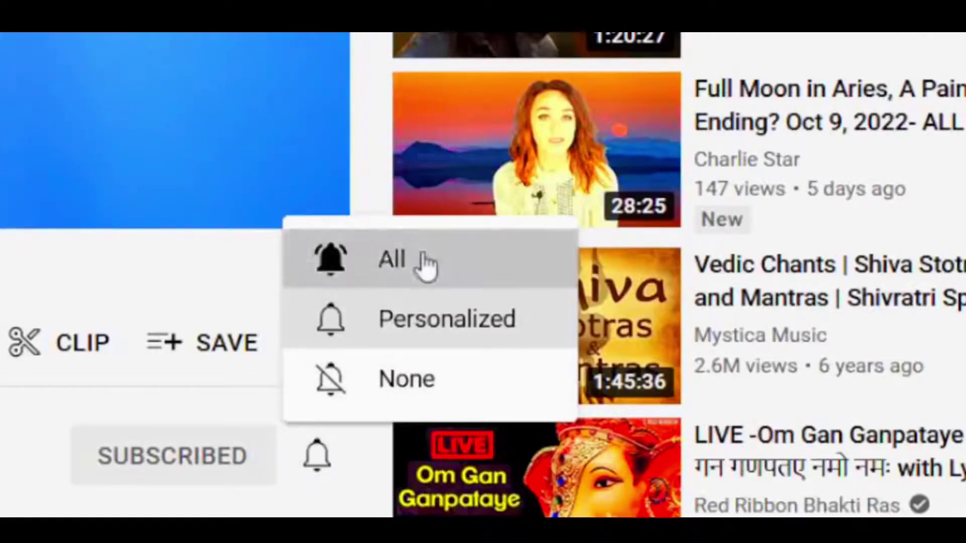
left_click(426, 265)
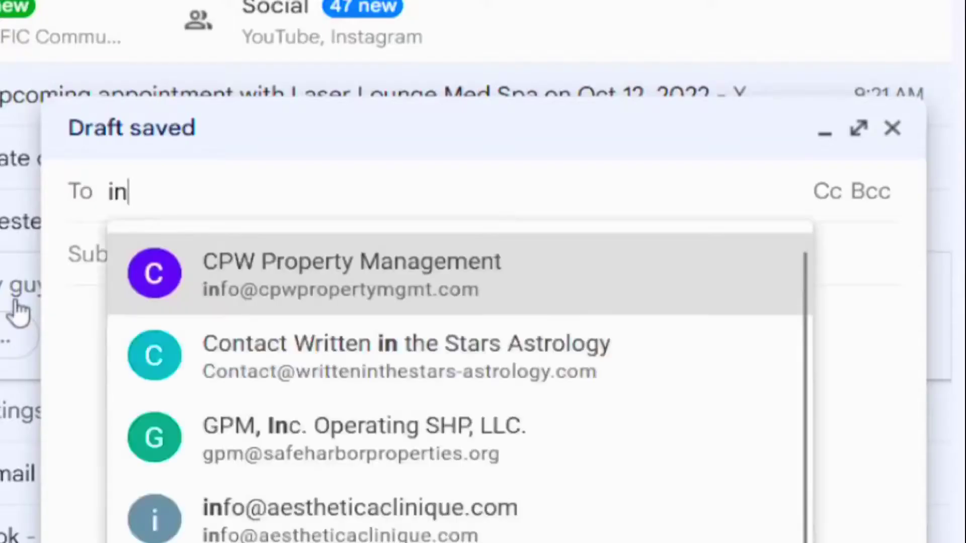
- Address an email to the astrologer's address with the subject 'Please enroll me!!'
key("Return")
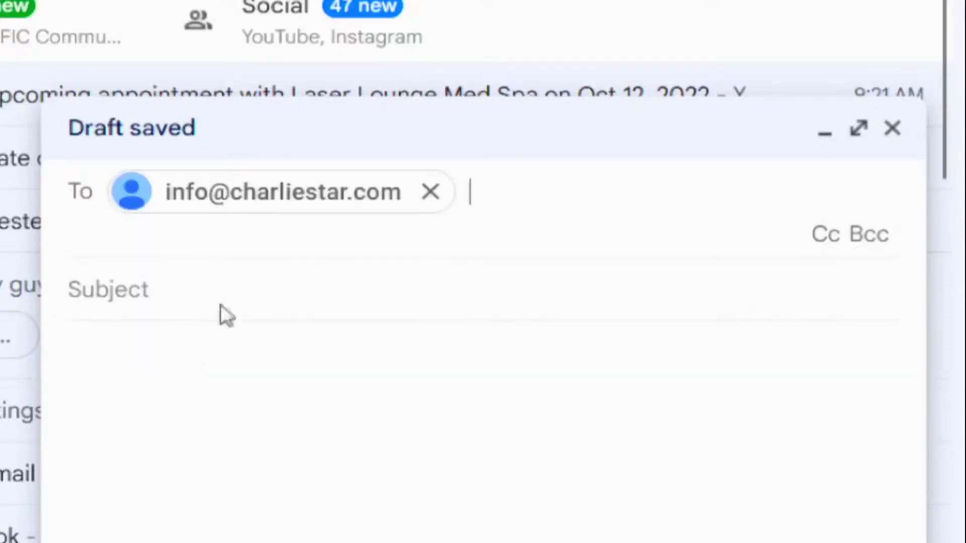
left_click(220, 305)
type("Please enroll me!!")
- Write the body asking to enroll in the free course 'How to Read a Birth Chart!'
left_click(164, 371)
type("Hi, I would like ")
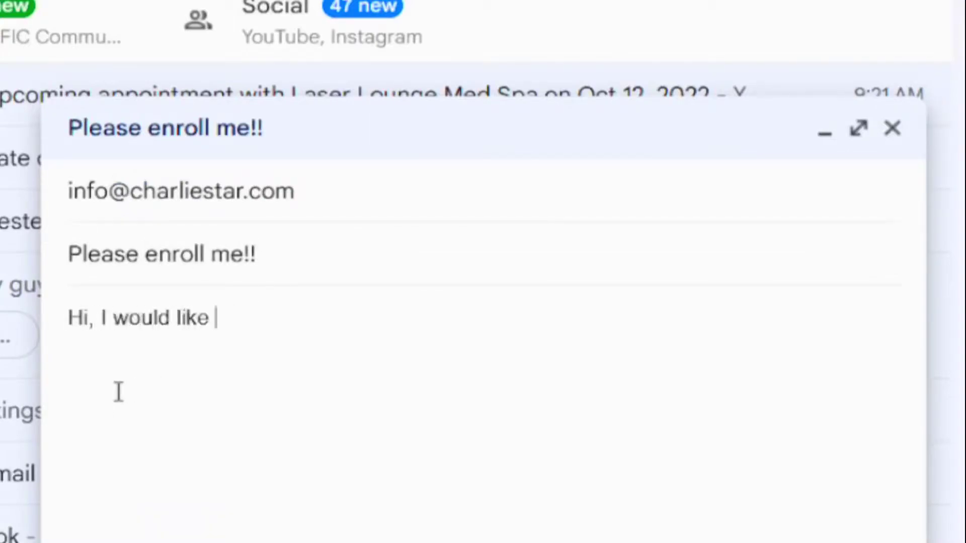
type("to be enrolled in your free course, How to Read a Birth CHa")
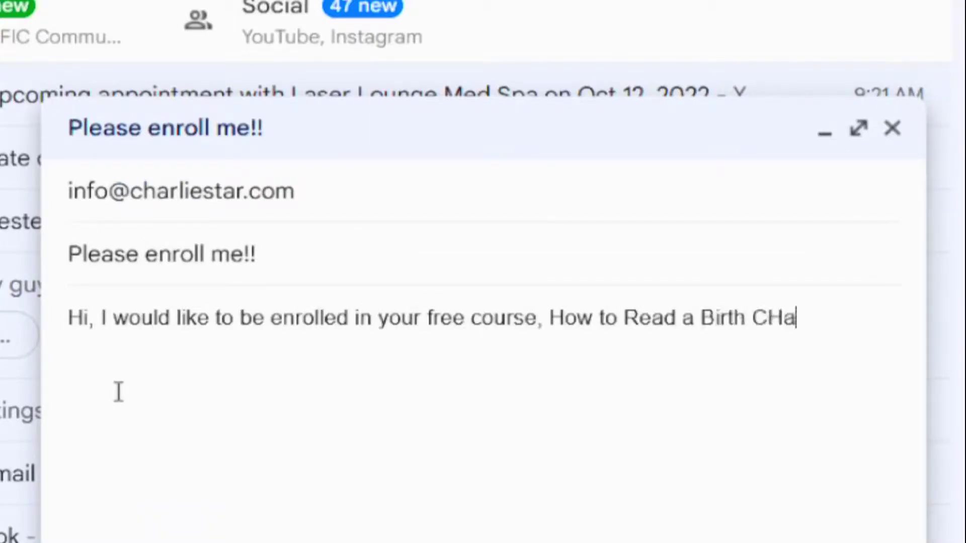
key("BackSpace")
key("BackSpace")
type("hart!")
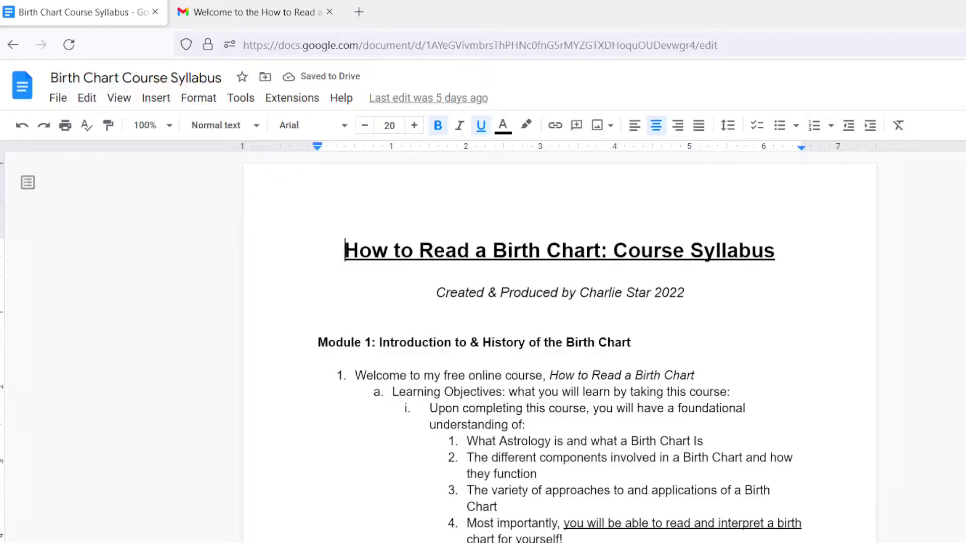
scroll(558, 352, "down", 15)
scroll(559, 352, "up", 5)
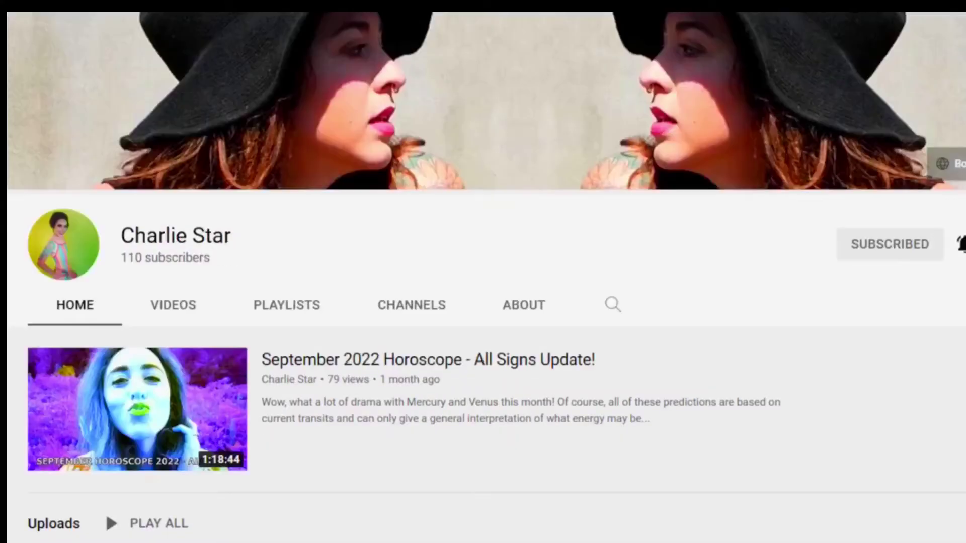
- Show the channel's PLAYLISTS tab to browse its created playlists
left_click(295, 309)
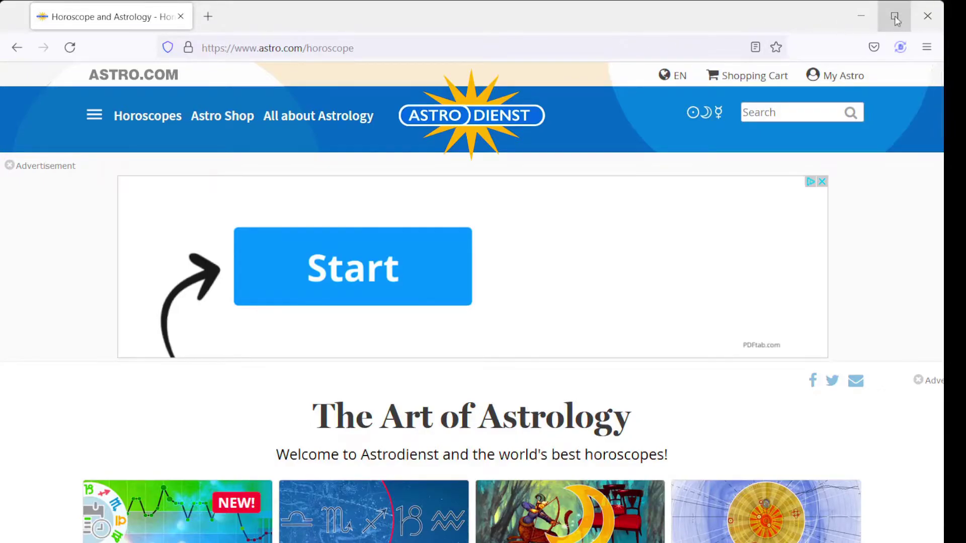
- Maximize the browser, go to Horoscopes > Extended Chart Selection, and add a new person
left_click(895, 16)
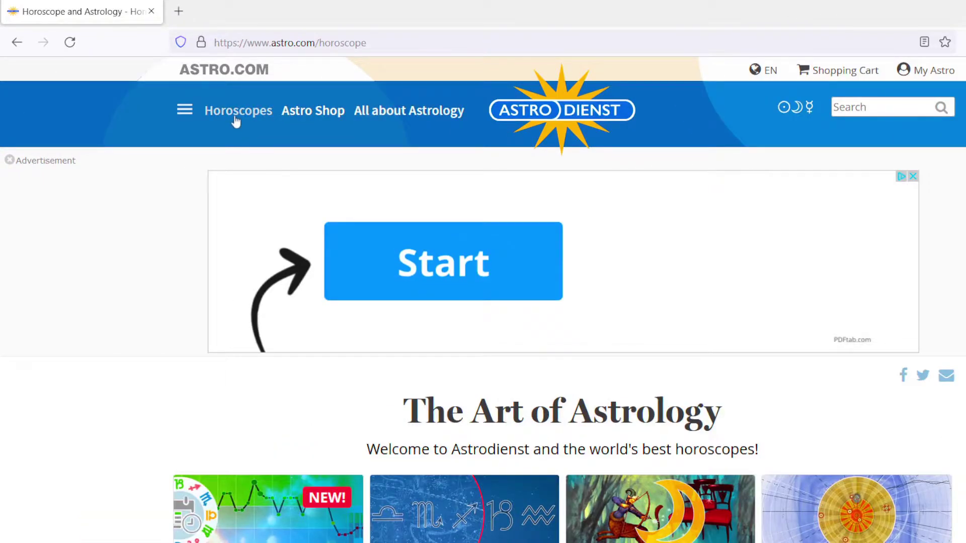
left_click(236, 120)
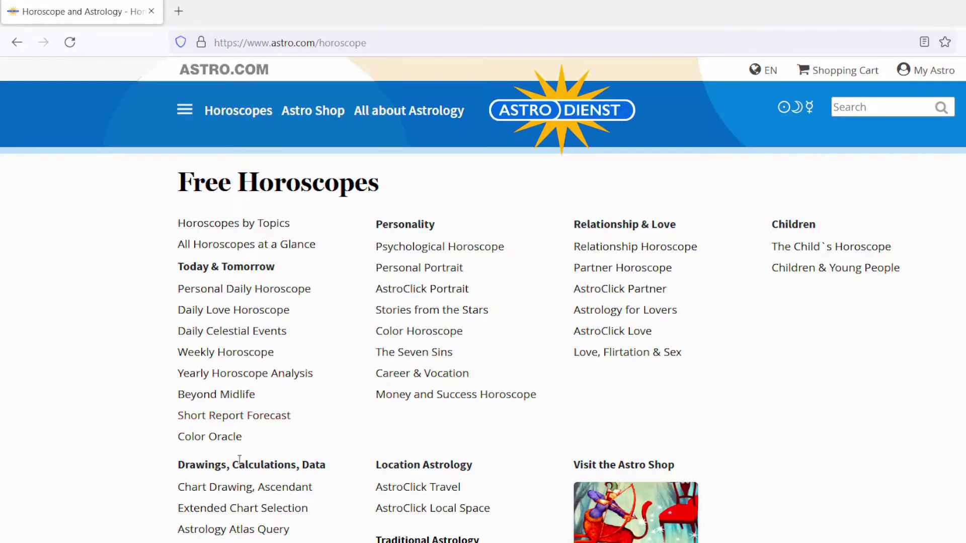
left_click(234, 513)
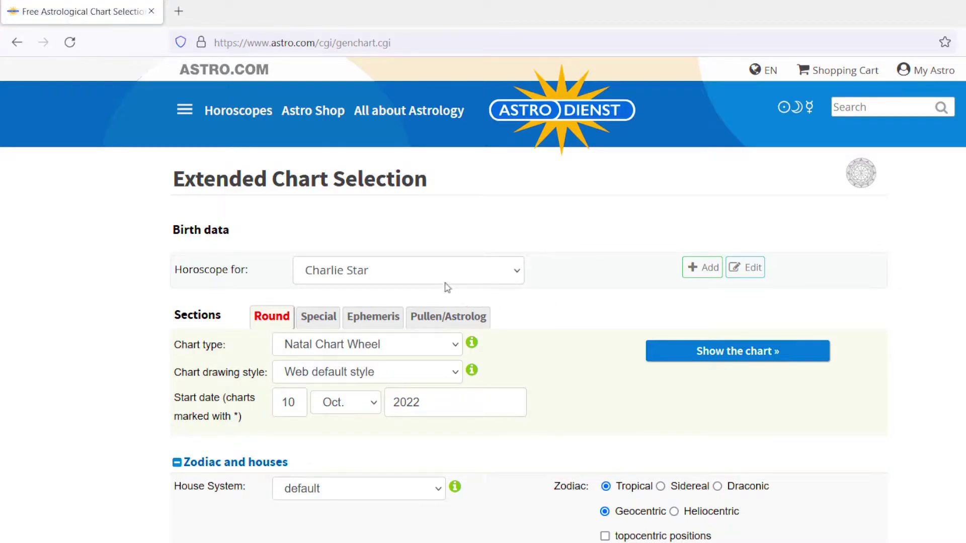
left_click(705, 270)
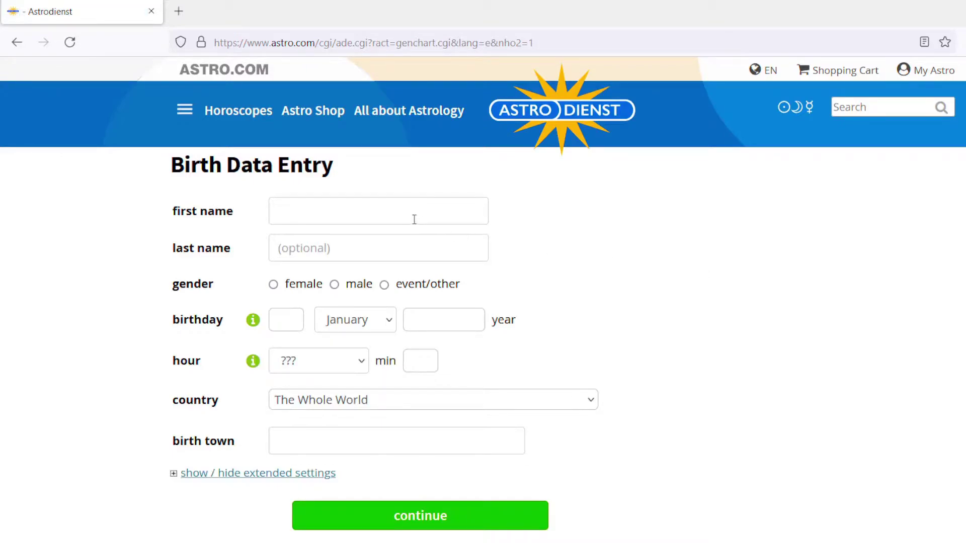
left_click(414, 219)
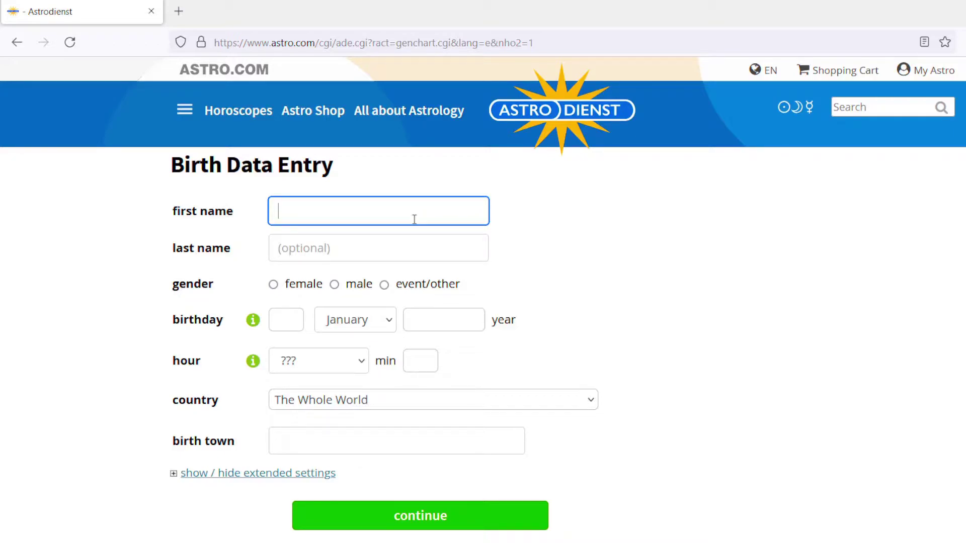
- Enter the new person's first name and last name in the Birth Data Entry form
key("Tab")
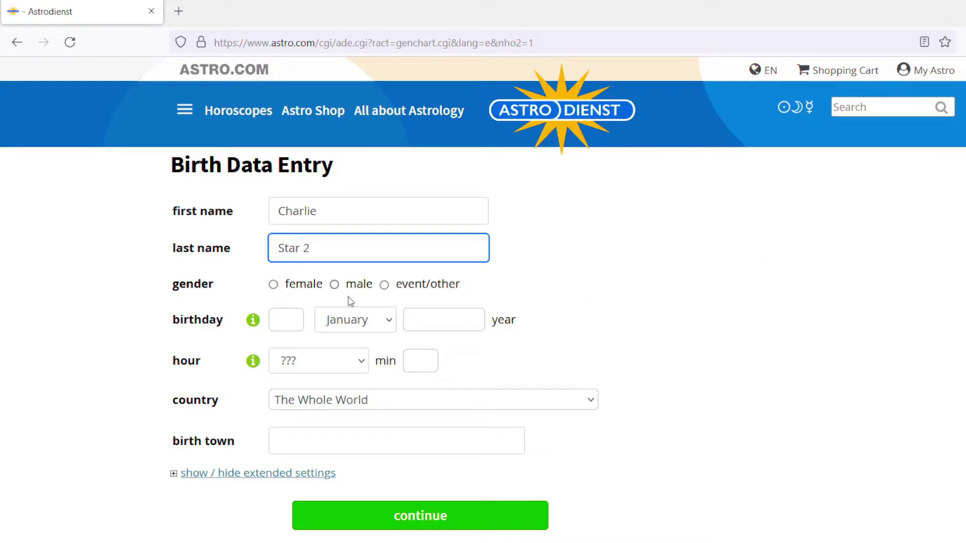
- Set gender to male, birth date 23 January 1998 and birth time 10:03 am
left_click(334, 285)
left_click(291, 320)
type("23")
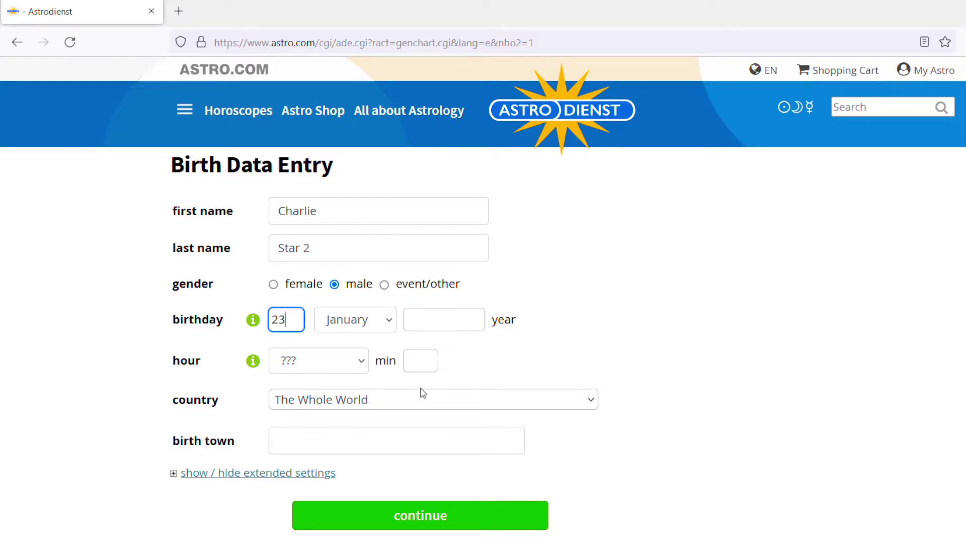
left_click(445, 325)
type("1998")
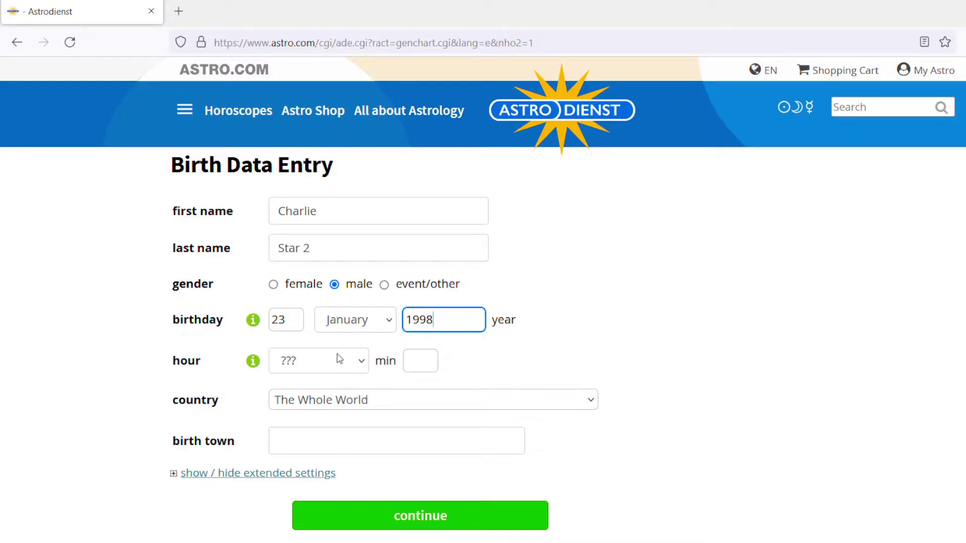
left_click(337, 354)
left_click(335, 316)
left_click(432, 365)
type("03")
- Set the birthplace to USA and choose the Tacoma, WA suggestion
left_click(435, 405)
left_click(436, 406)
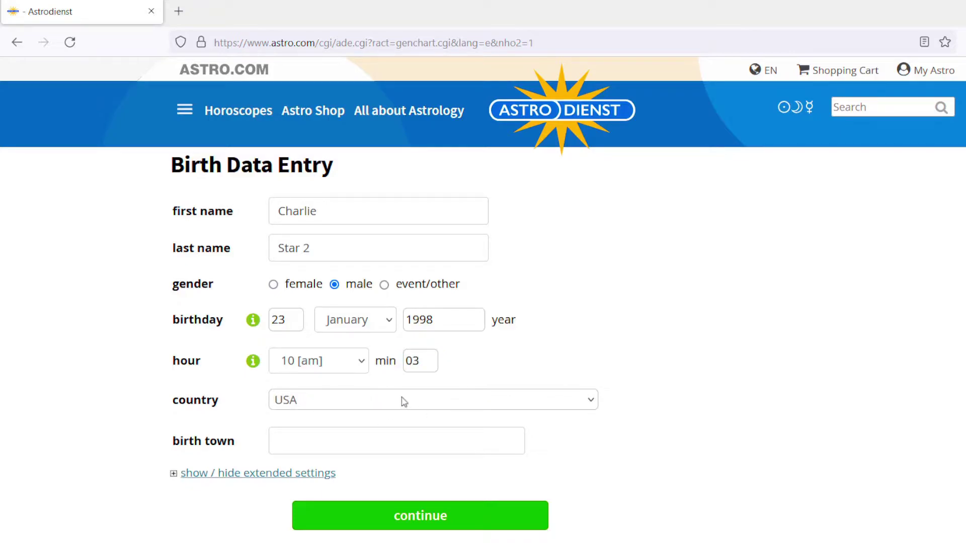
left_click(359, 441)
type("Tacoma")
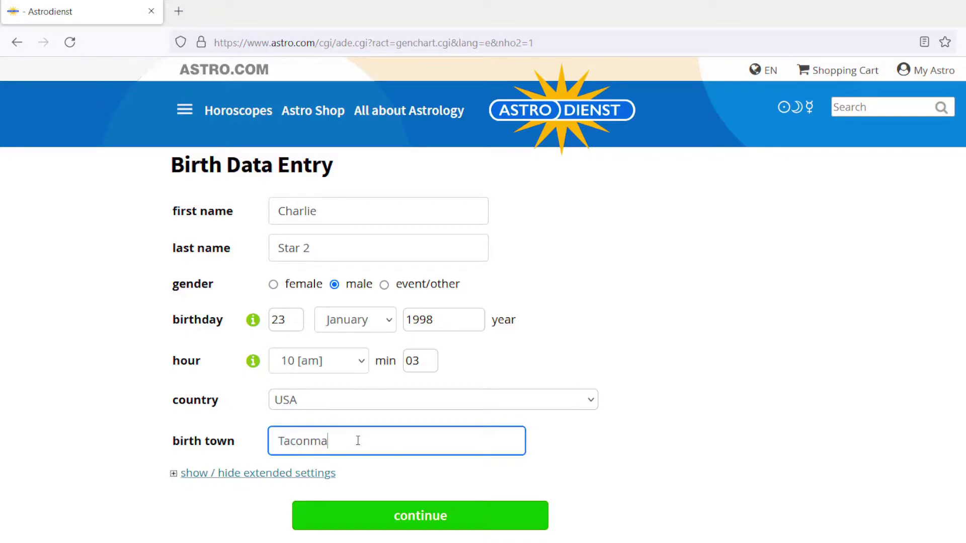
key("BackSpace")
key("BackSpace")
type("ma")
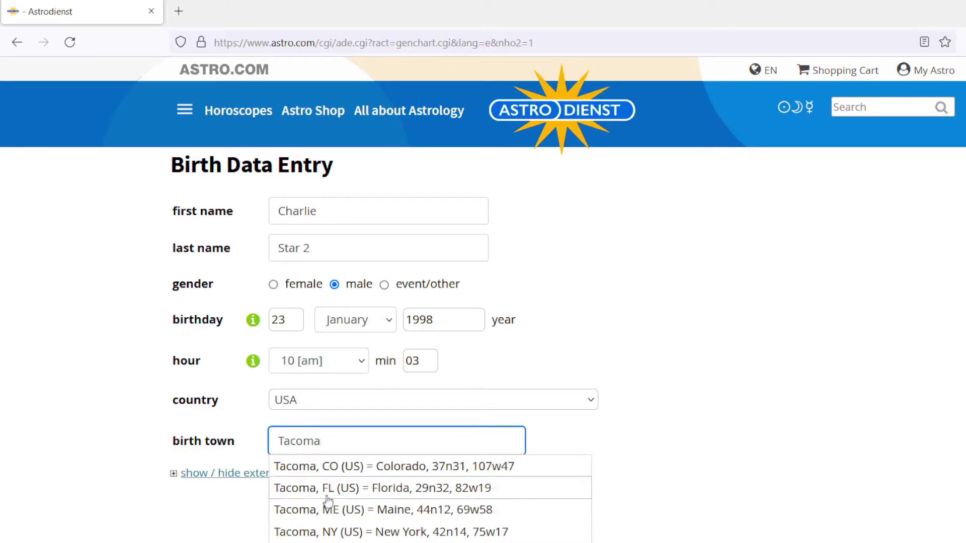
type(", wa")
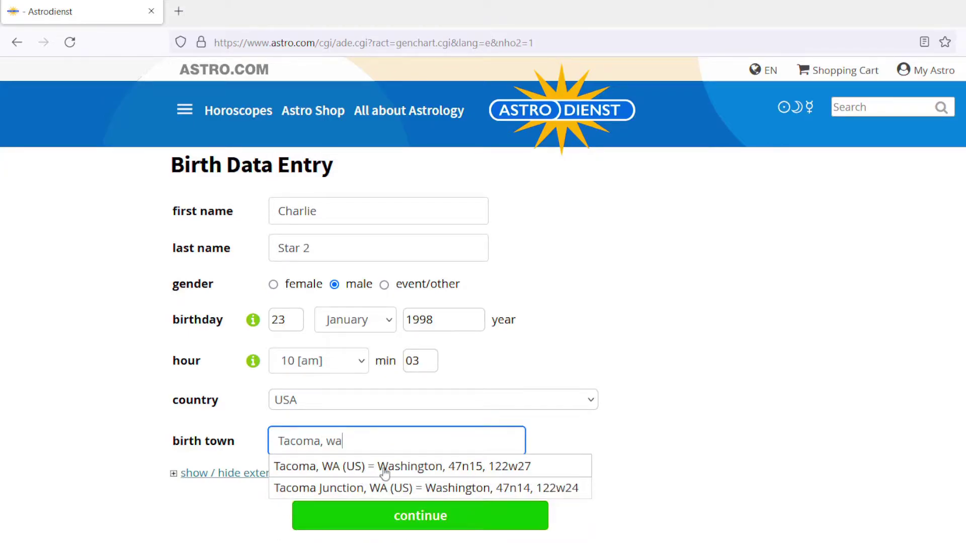
left_click(383, 466)
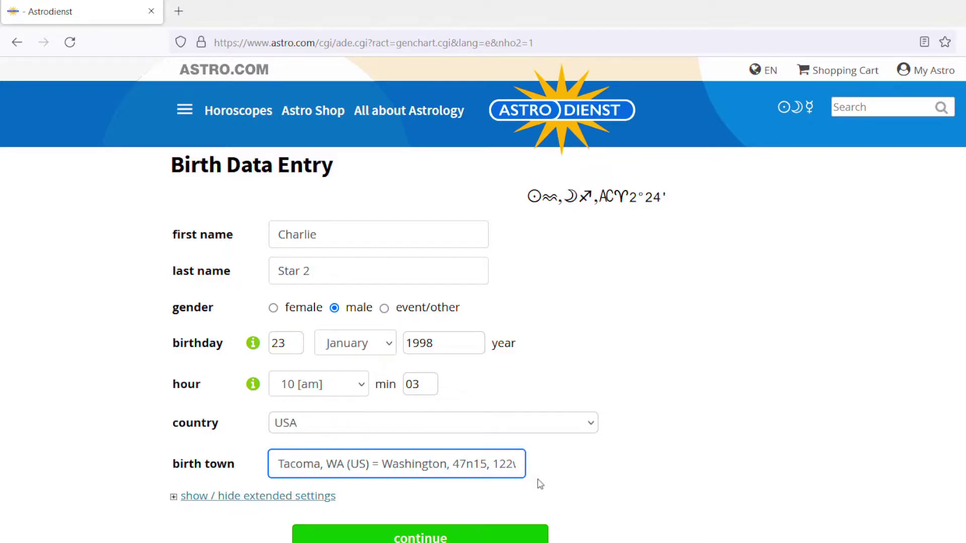
- Read the Birth Time Entry help, then submit the birth data with continue
left_click(254, 387)
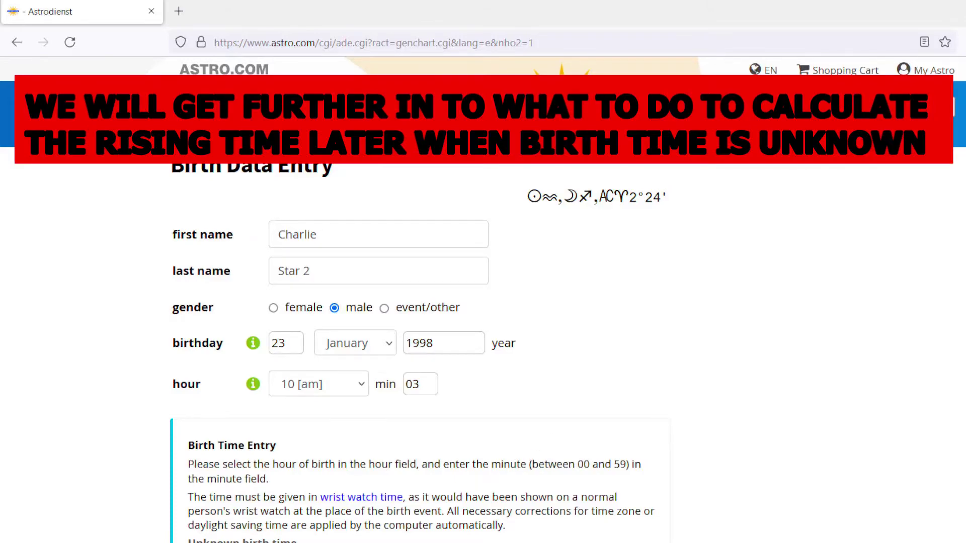
scroll(483, 302, "down", 5)
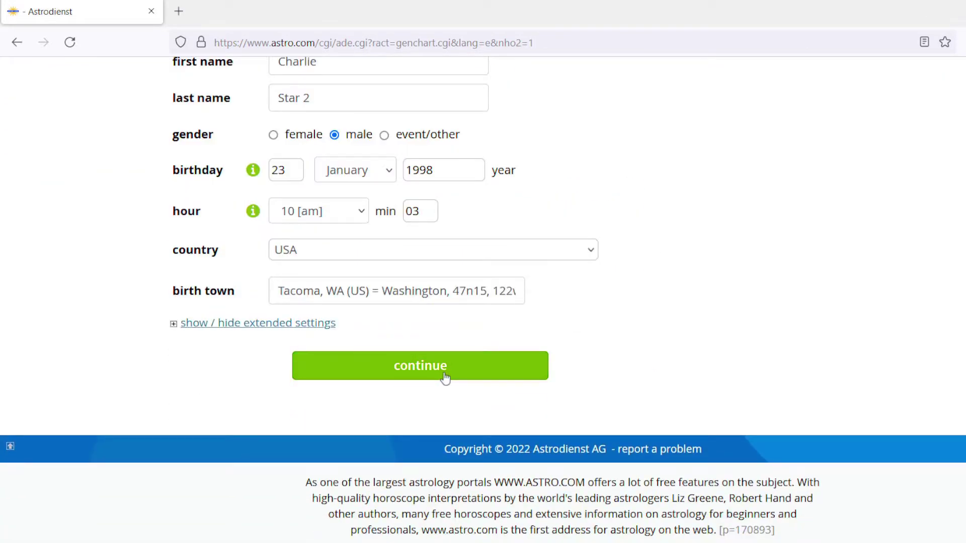
left_click(445, 377)
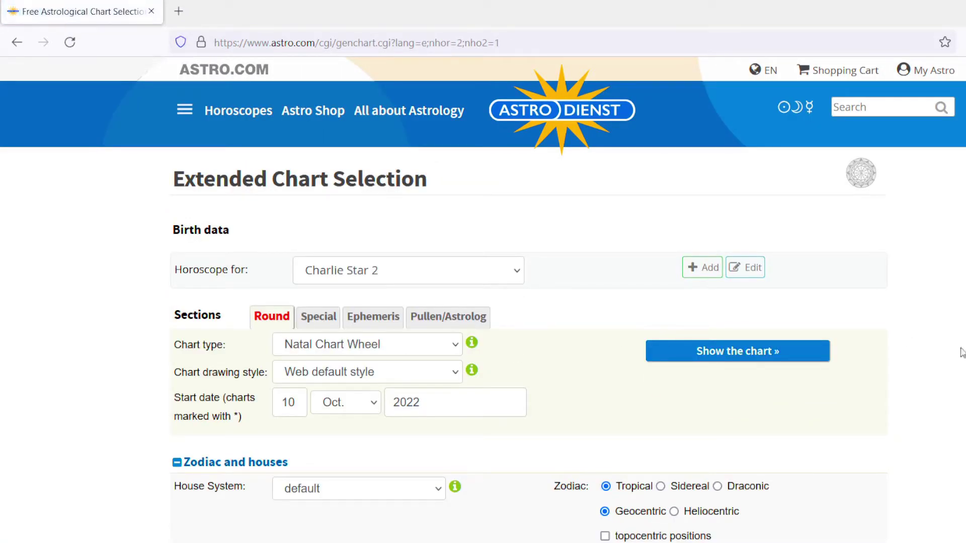
- Close the WERBUNG ad and switch the House System dropdown from default to whole signs
scroll(483, 302, "down", 3)
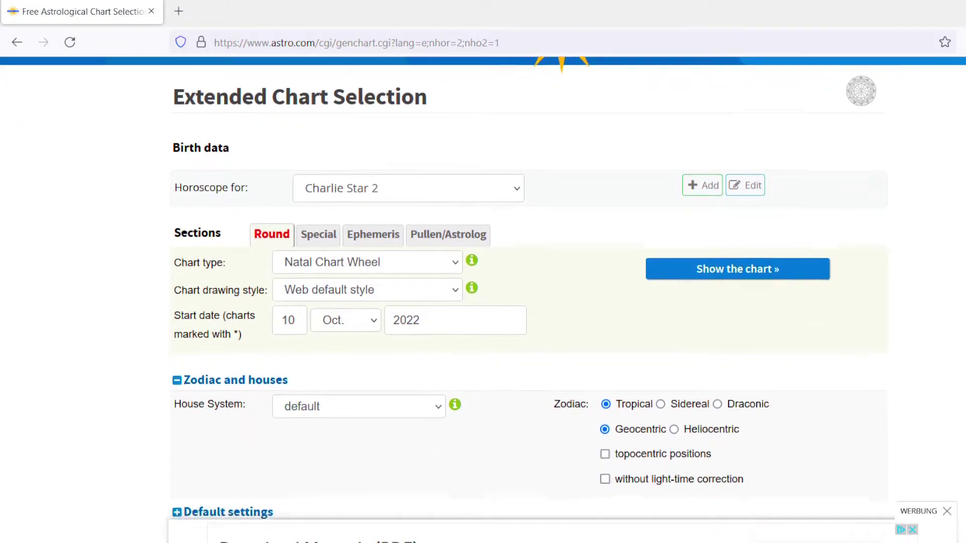
left_click(947, 511)
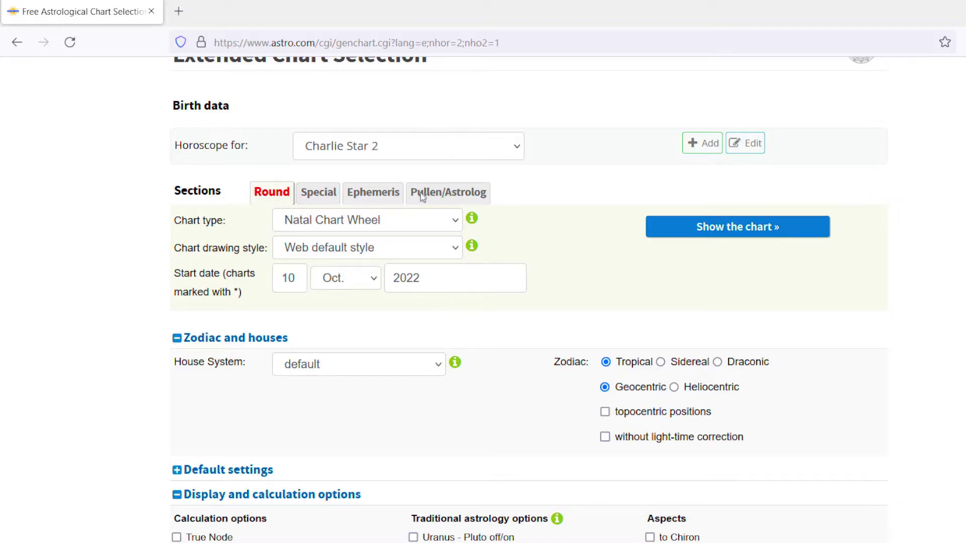
key("w")
scroll(702, 398, "down", 5)
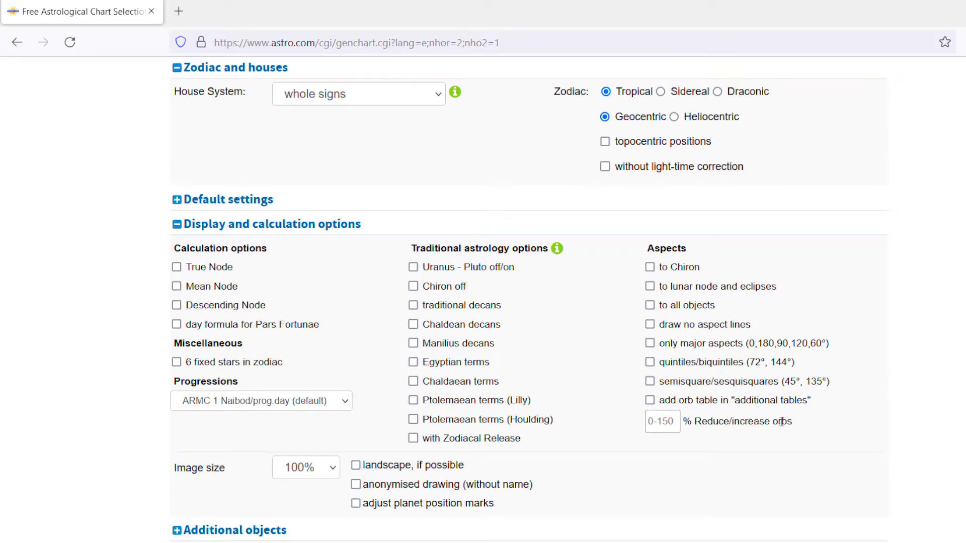
scroll(646, 360, "up", 7)
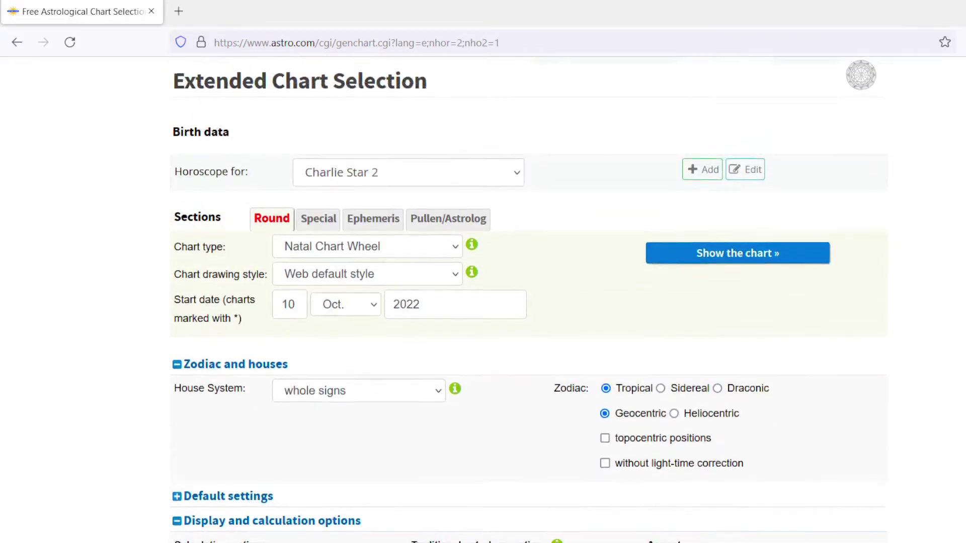